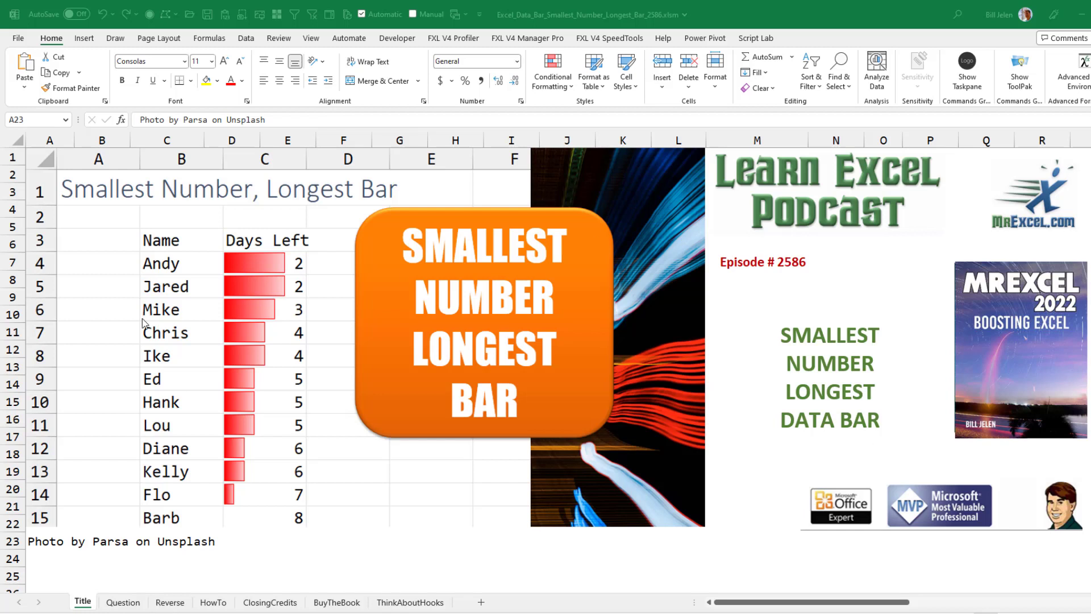
- Go to the Question sheet listing data bars, color scales and icon sets
{"action": "left_click", "coordinate": [123, 603]}
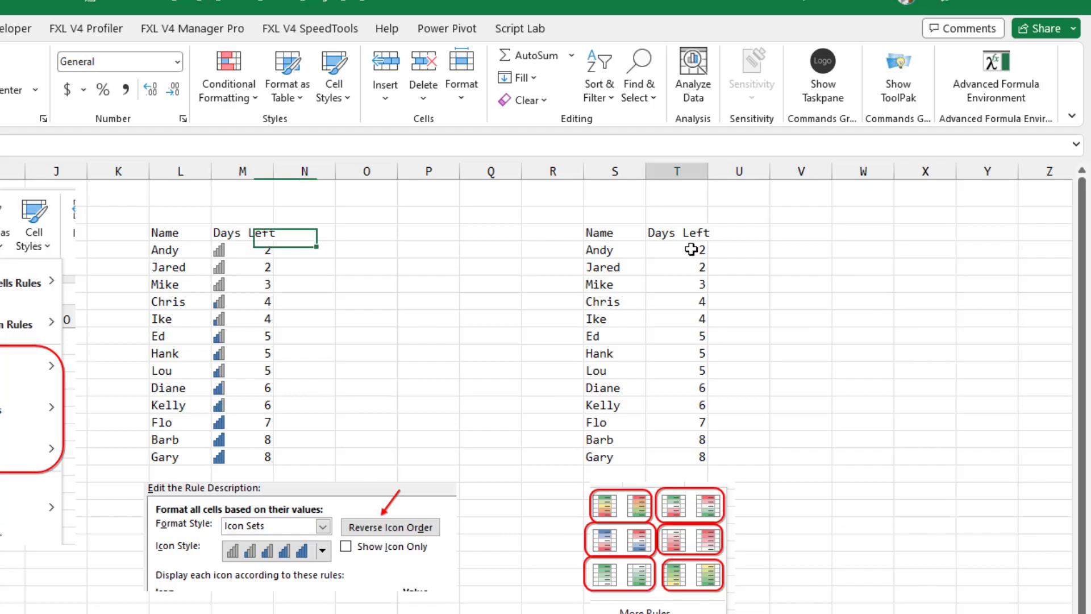
- Reverse the icon order of the icon set rule on the Andy-to-Gary Days Left values
{"action": "left_click_drag", "start_coordinate": [677, 249], "coordinate": [680, 454]}
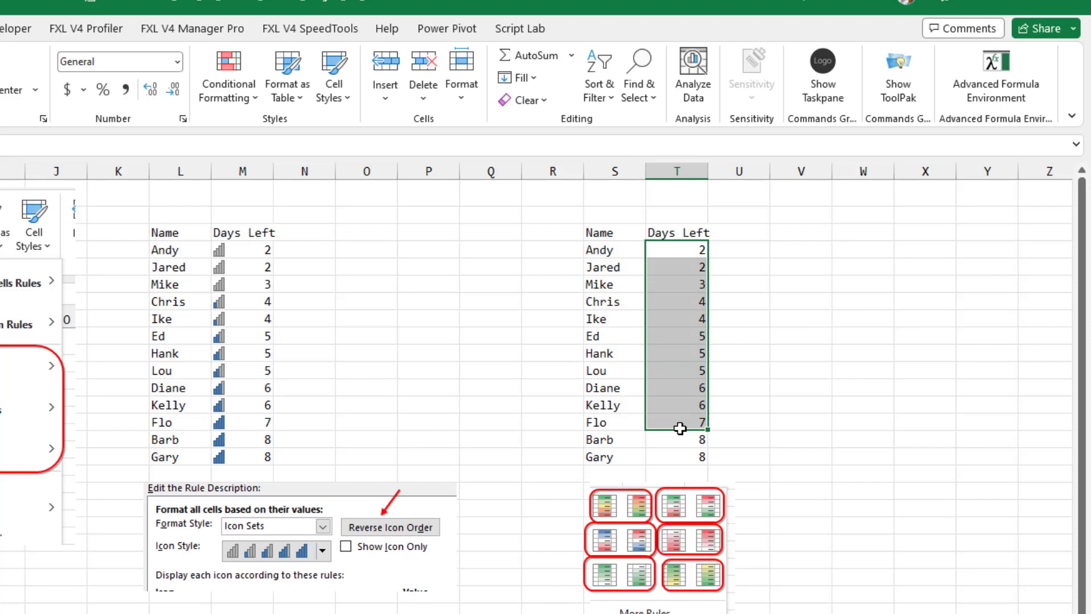
{"action": "left_click", "coordinate": [237, 96]}
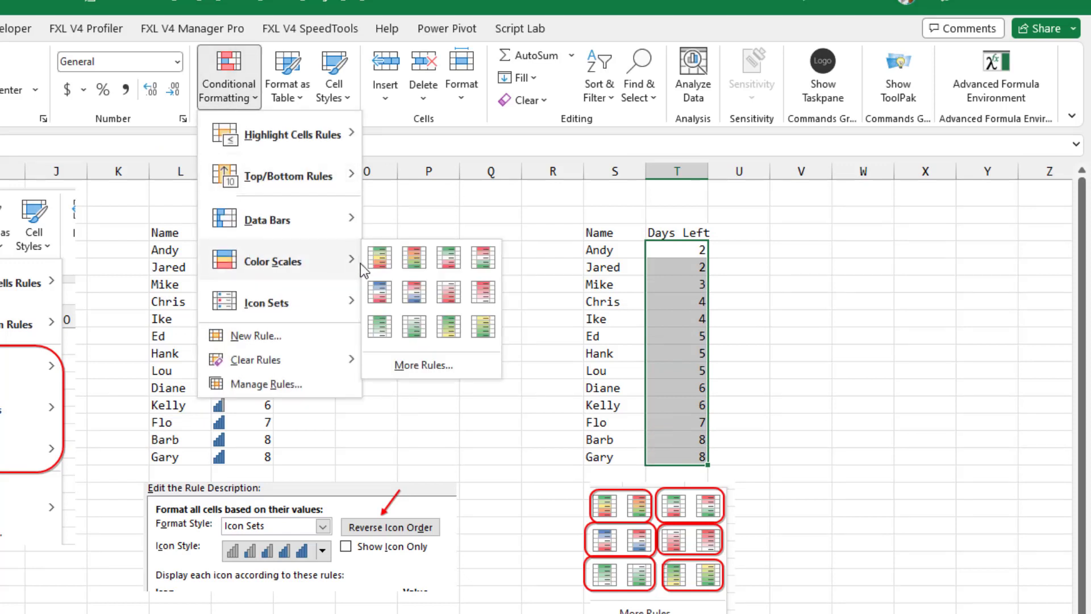
{"action": "mouse_move", "coordinate": [273, 262]}
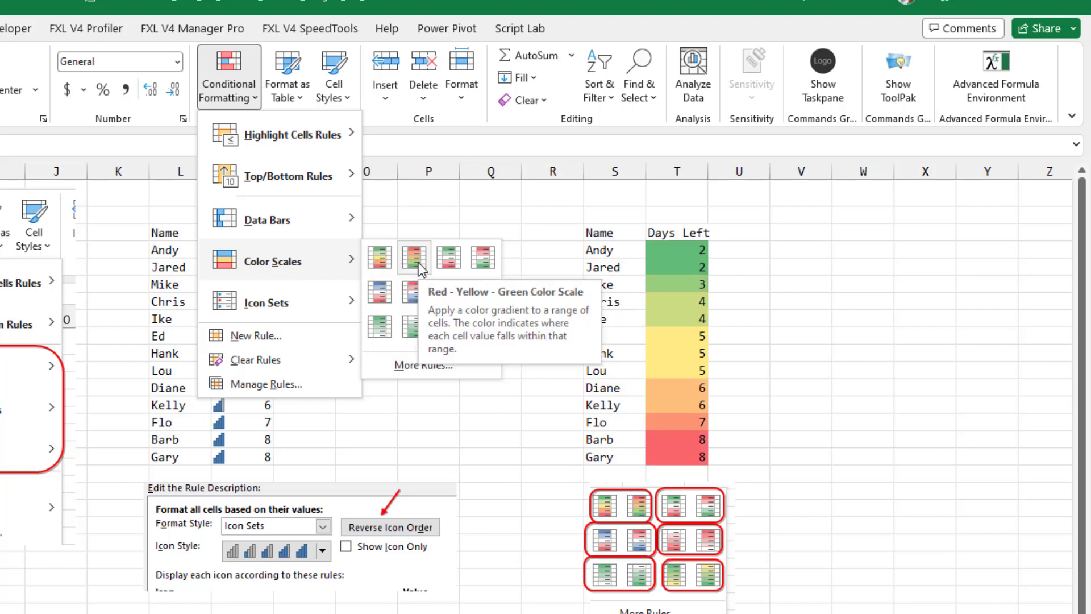
{"action": "key", "text": "Escape"}
{"action": "key", "text": "Escape"}
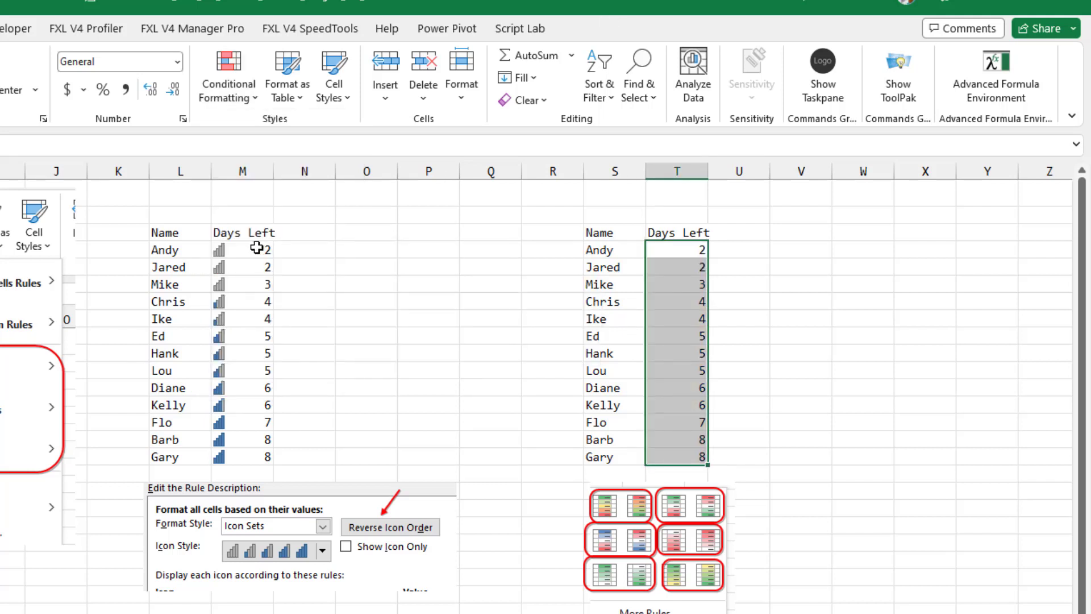
{"action": "left_click_drag", "start_coordinate": [258, 247], "coordinate": [242, 455]}
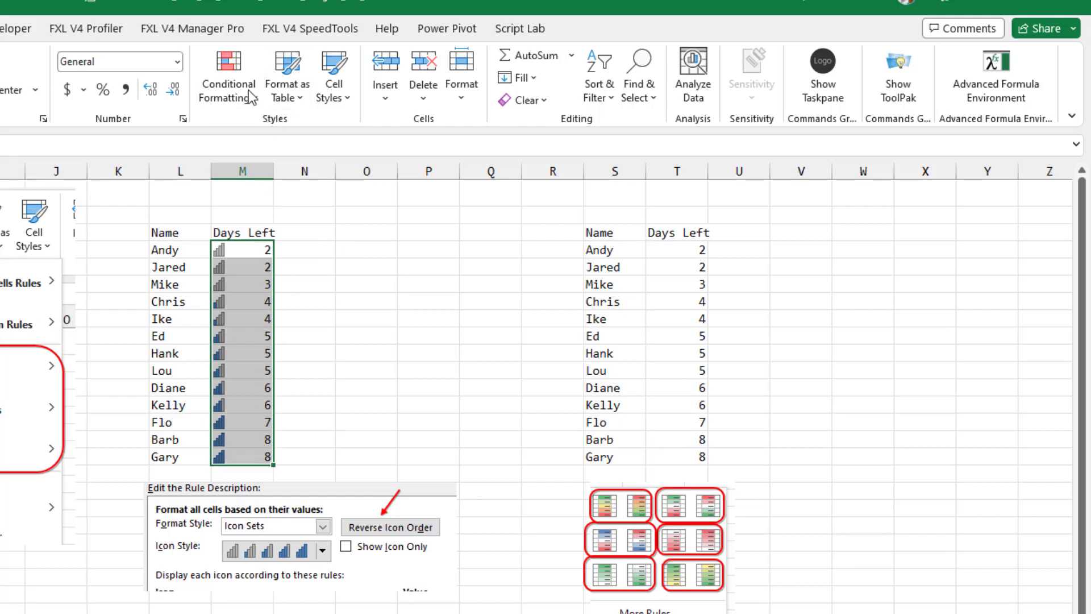
{"action": "left_click", "coordinate": [229, 85]}
{"action": "left_click", "coordinate": [237, 385]}
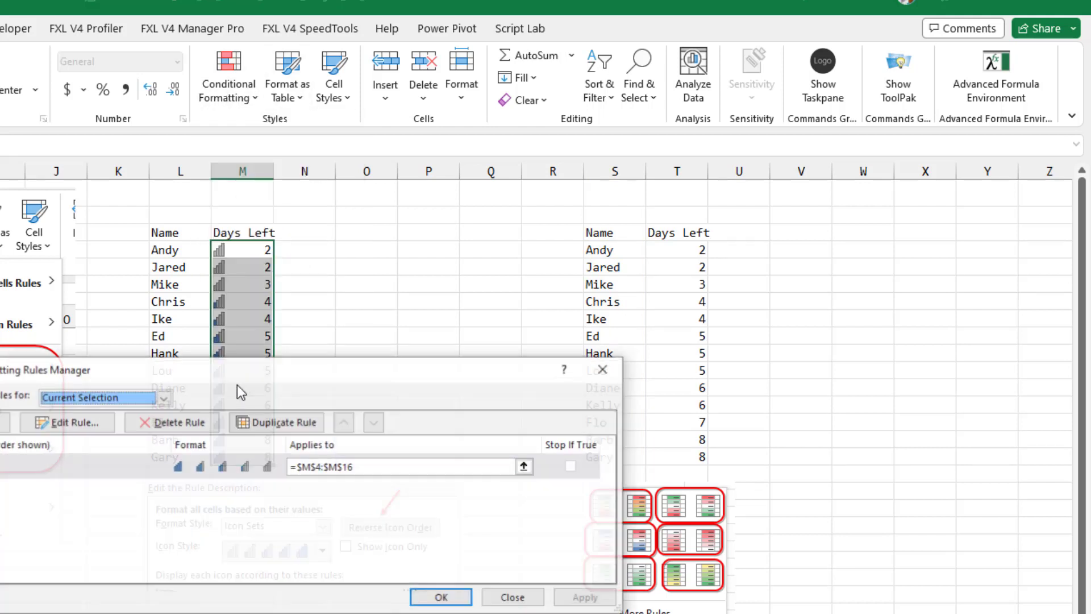
{"action": "left_click", "coordinate": [91, 419]}
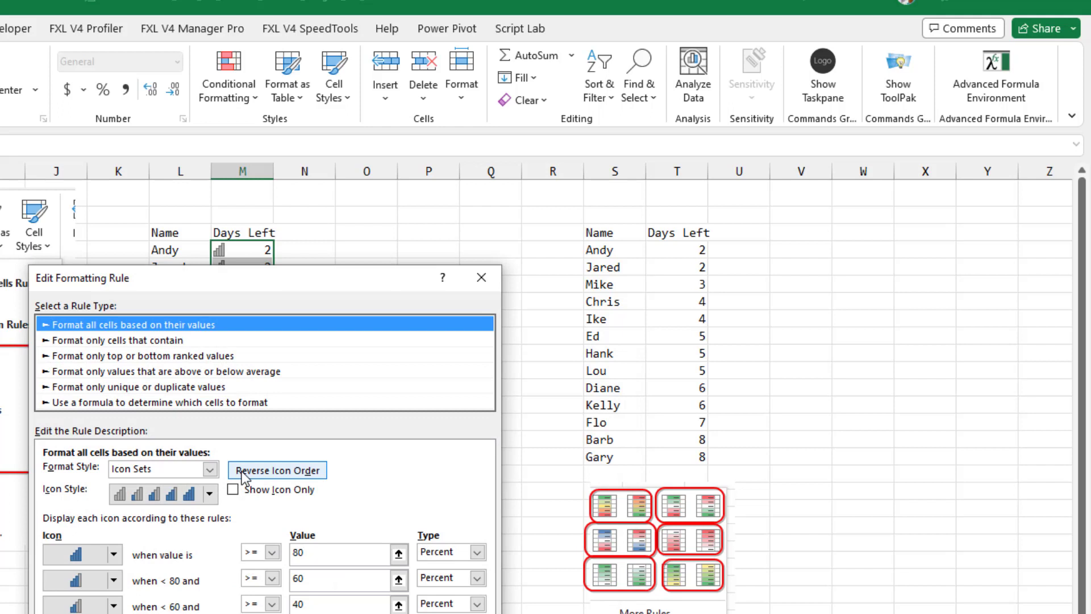
{"action": "left_click", "coordinate": [266, 472]}
{"action": "key", "text": "Return"}
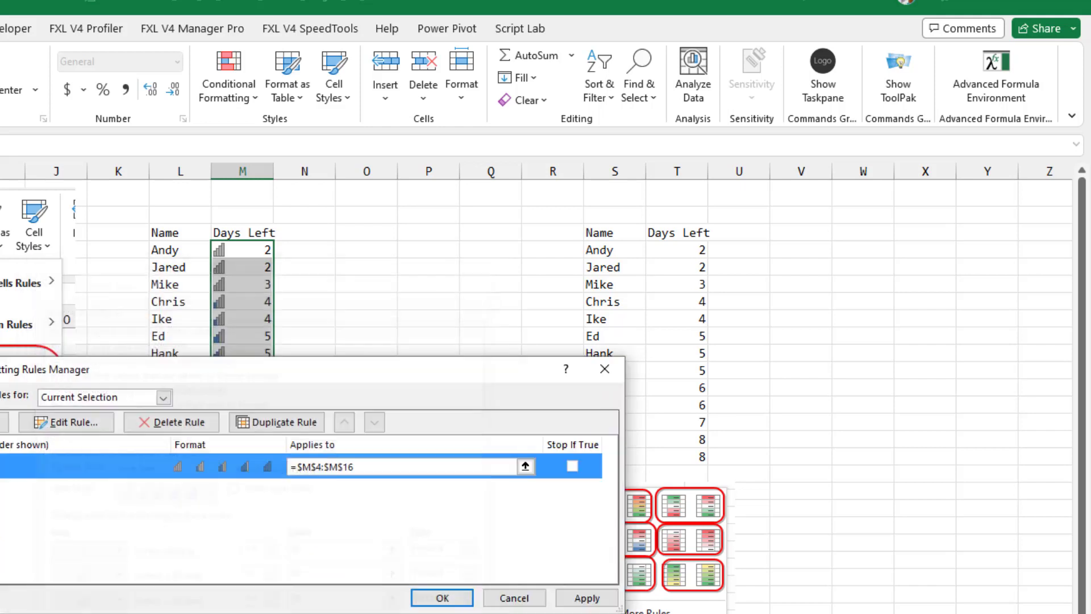
{"action": "left_click", "coordinate": [431, 597]}
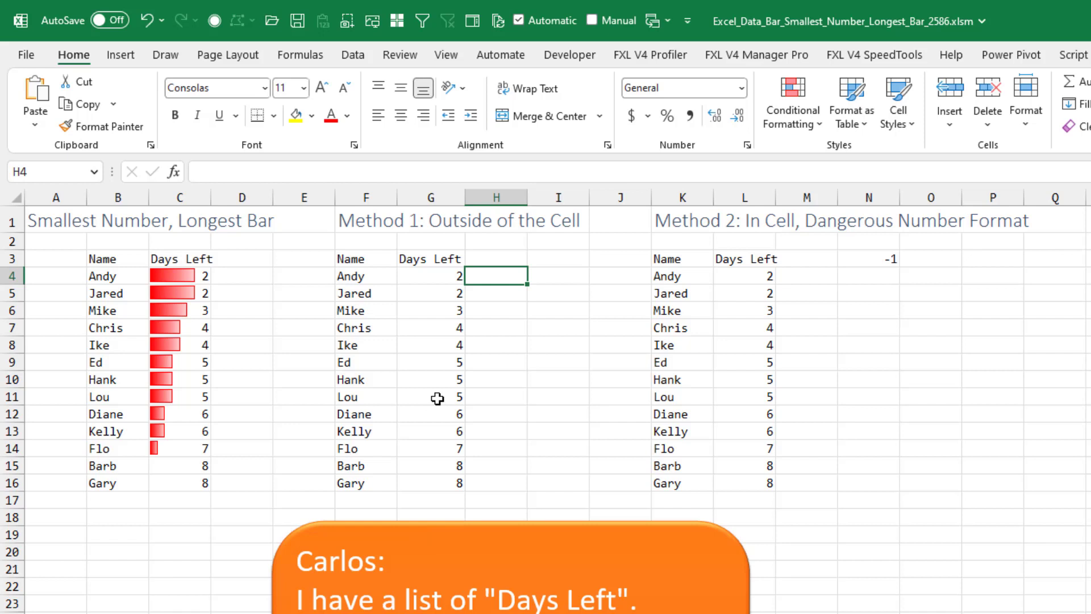
{"action": "type", "text": "-"}
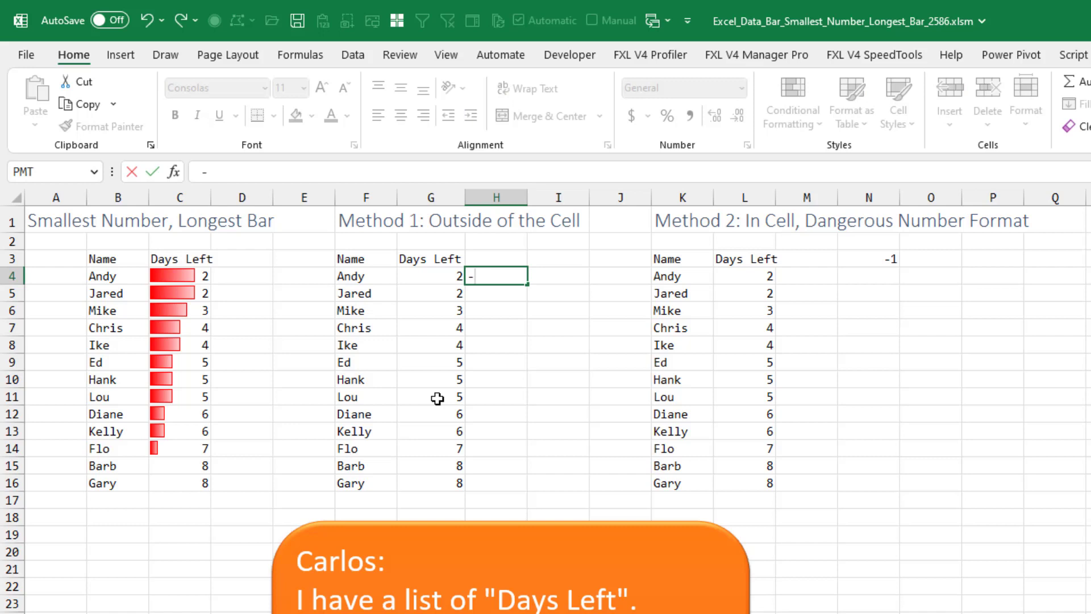
- Enter =-G4 in H4 and fill it down to H16
{"action": "key", "text": "Left"}
{"action": "key", "text": "Return"}
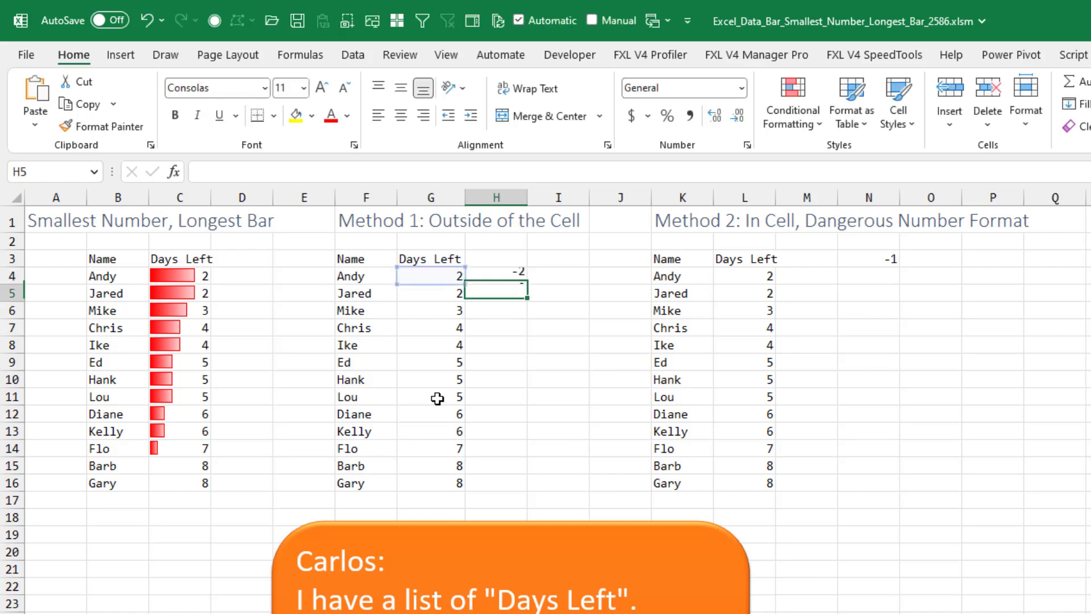
{"action": "key", "text": "Up"}
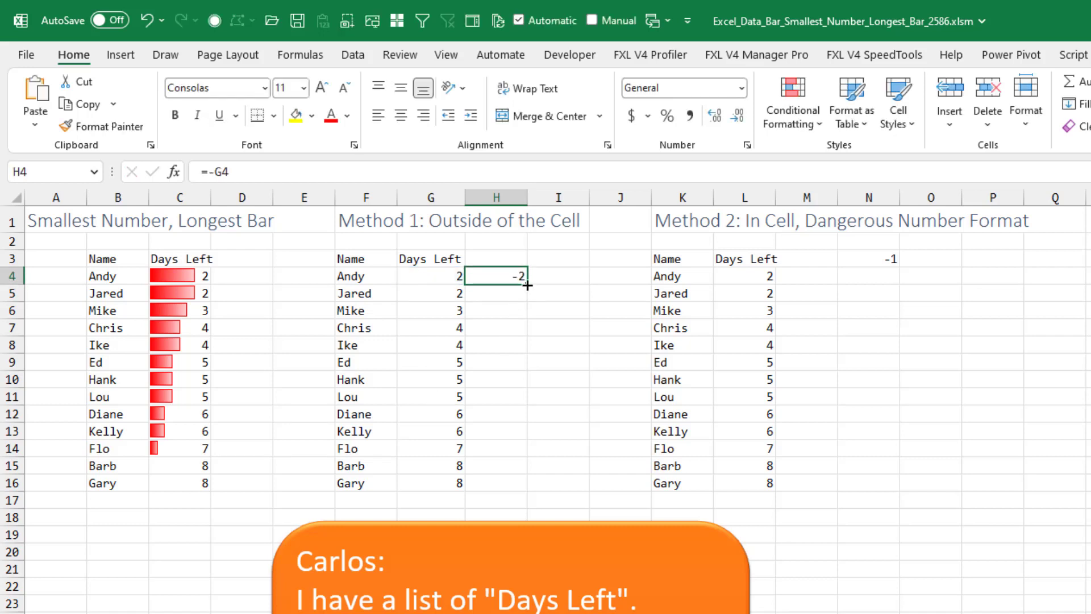
{"action": "double_click", "coordinate": [527, 285]}
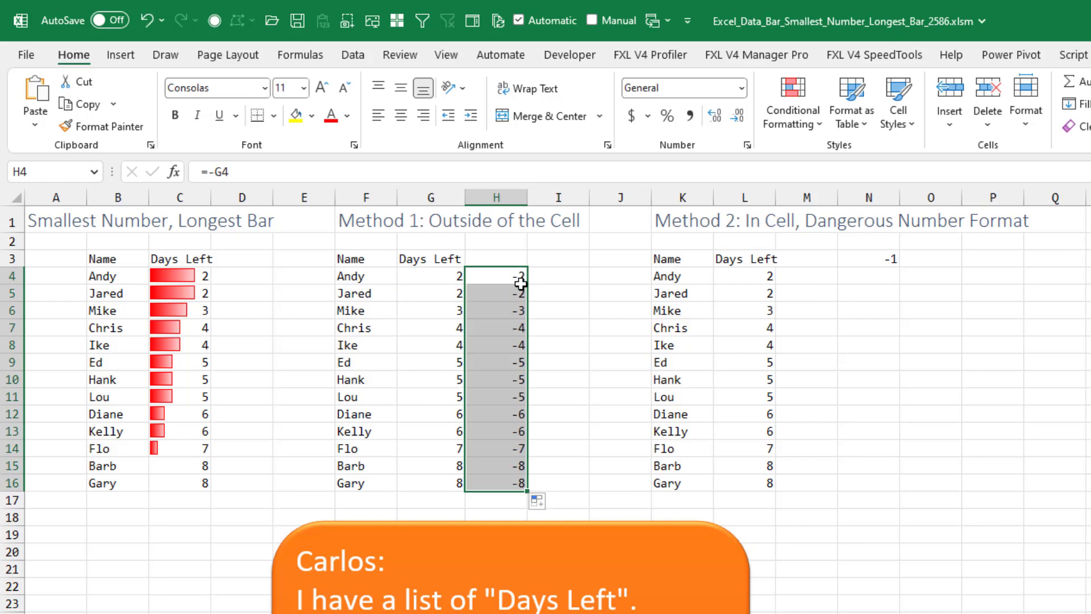
- Give column H gradient data bars with negatives growing like positives, showing bars only
{"action": "left_click", "coordinate": [794, 111]}
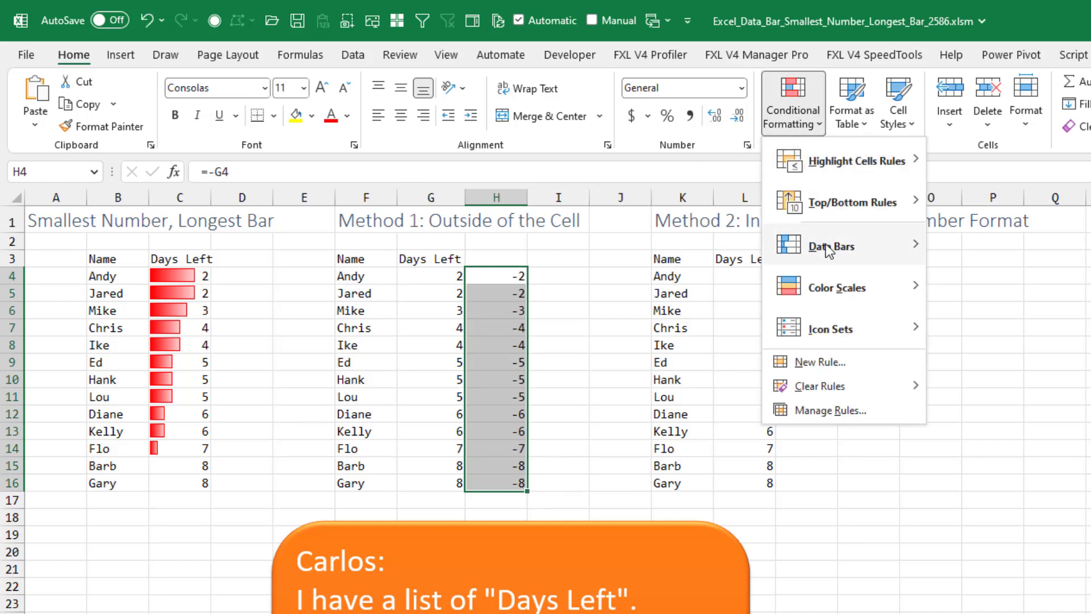
{"action": "mouse_move", "coordinate": [845, 245]}
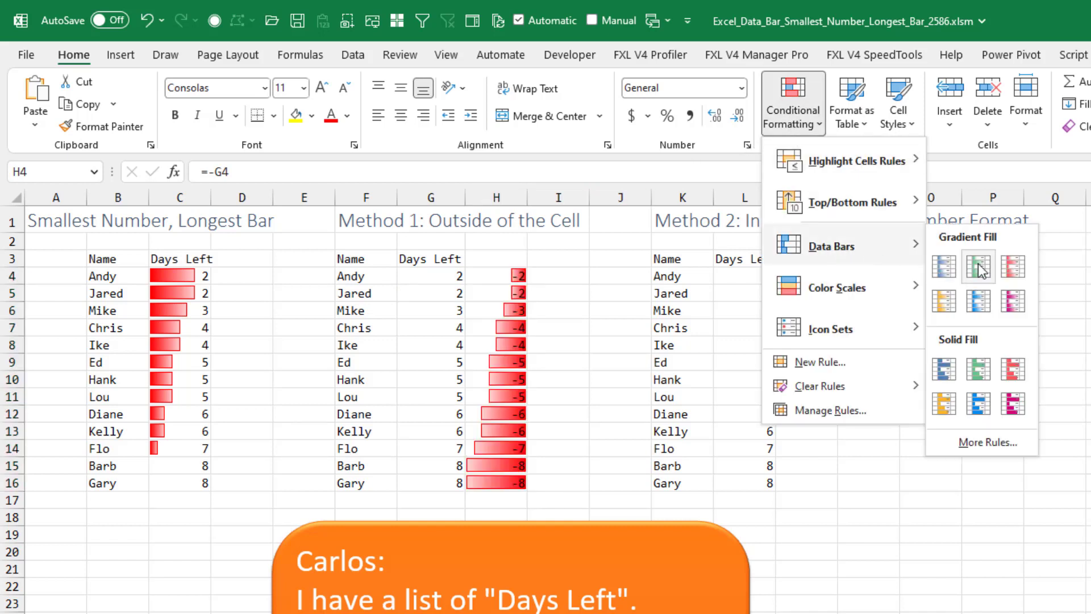
{"action": "left_click", "coordinate": [979, 270]}
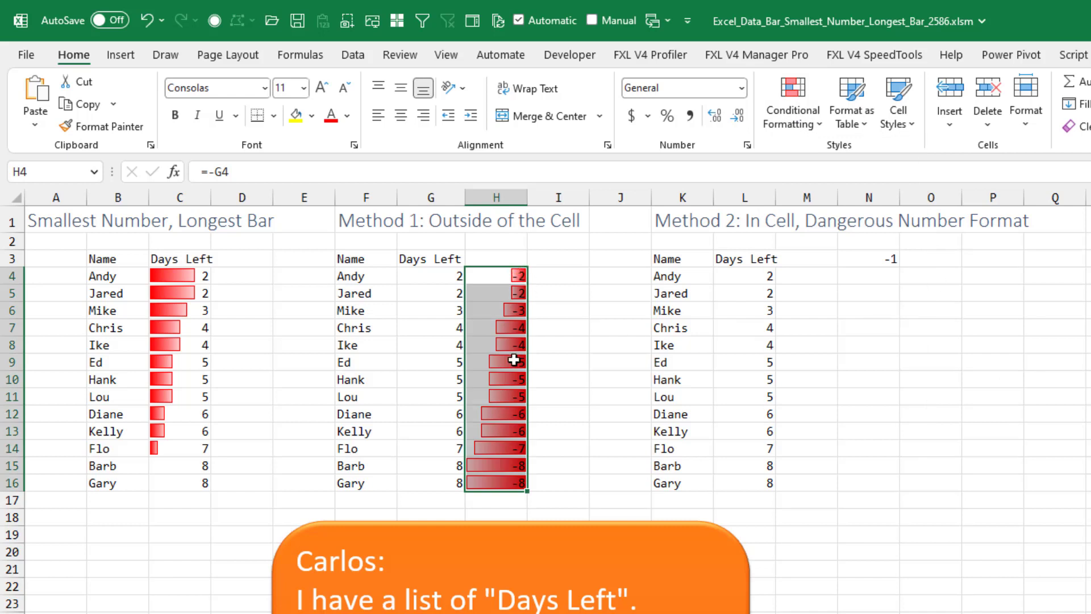
{"action": "left_click", "coordinate": [803, 126]}
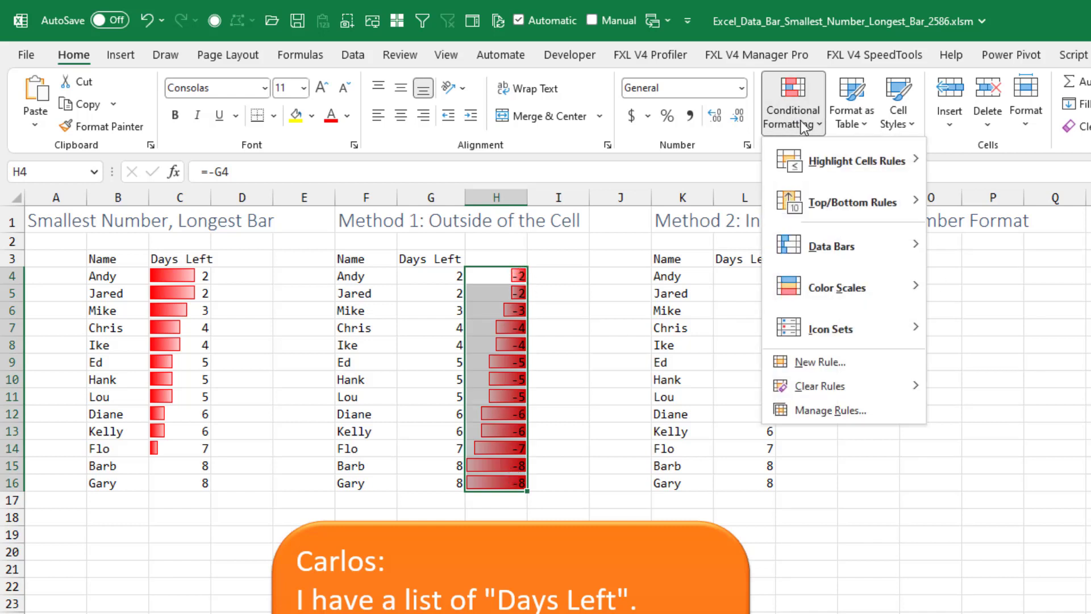
{"action": "left_click", "coordinate": [810, 414]}
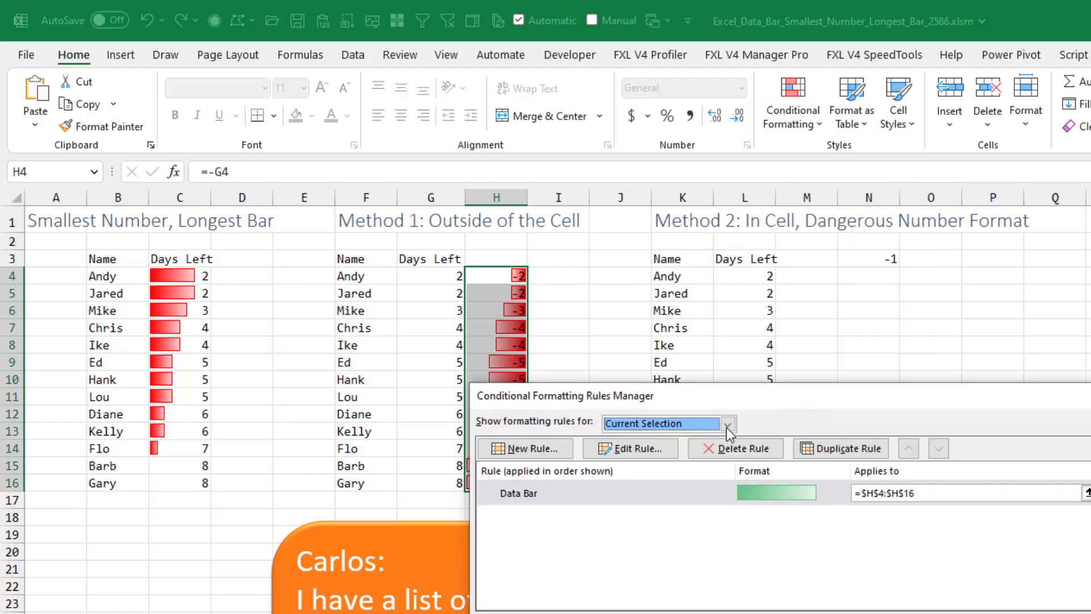
{"action": "left_click", "coordinate": [646, 453]}
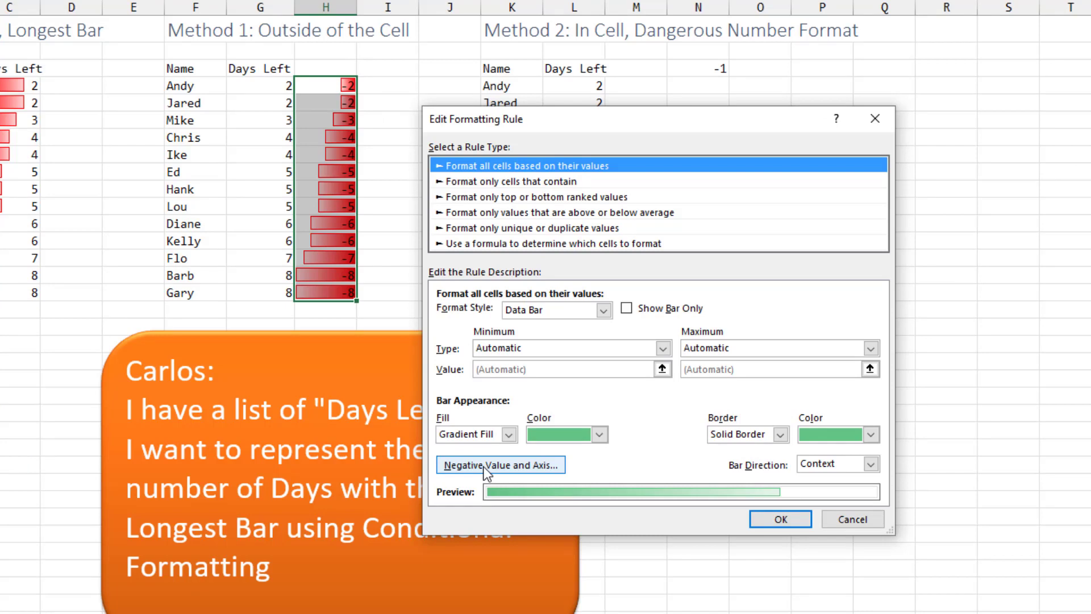
{"action": "left_click", "coordinate": [486, 468]}
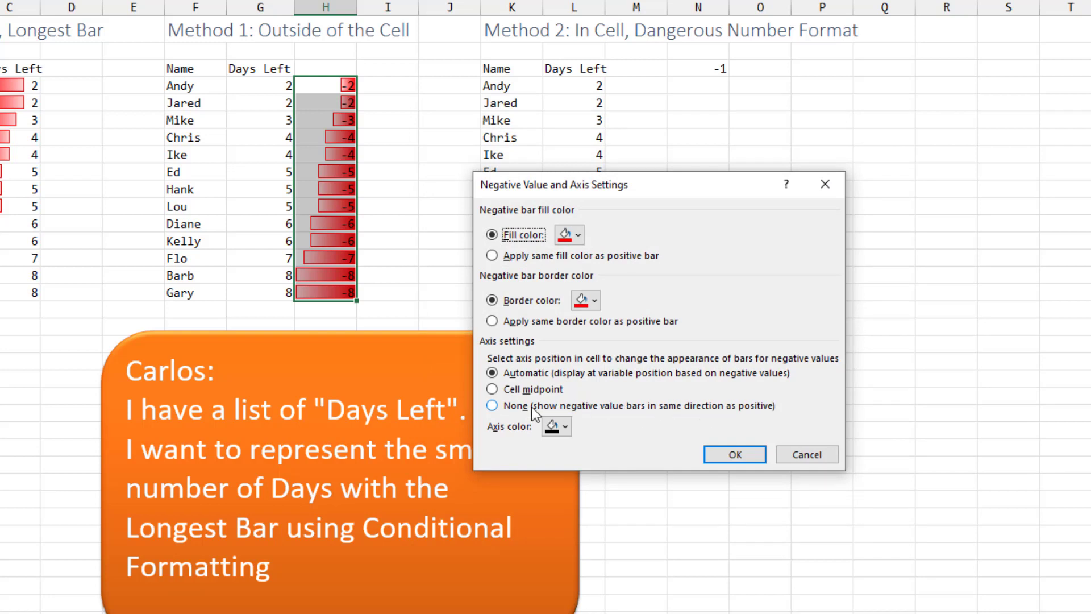
{"action": "left_click", "coordinate": [493, 406]}
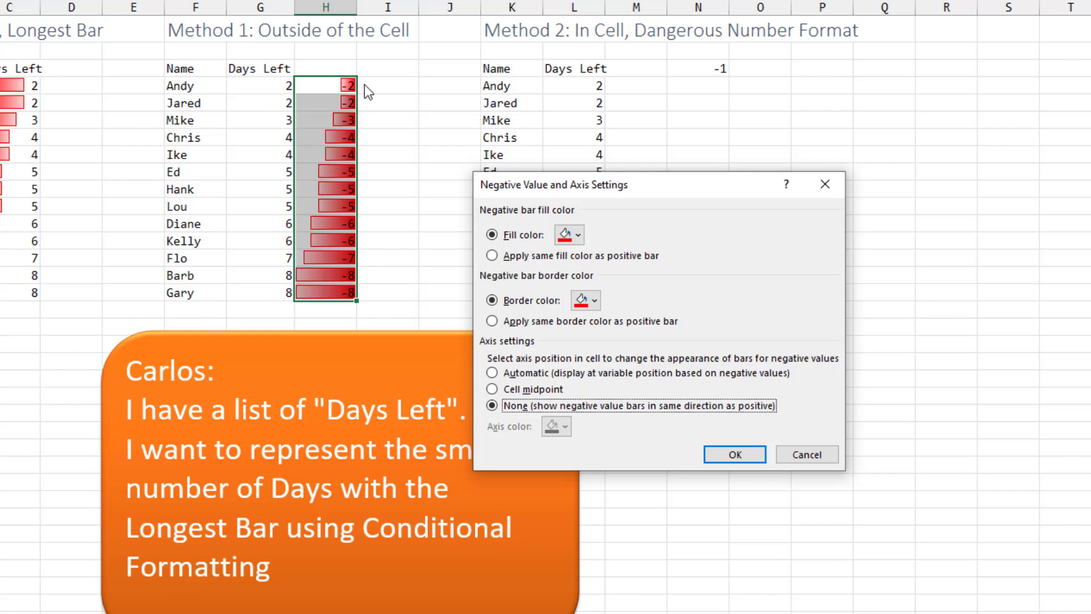
{"action": "left_click", "coordinate": [736, 455]}
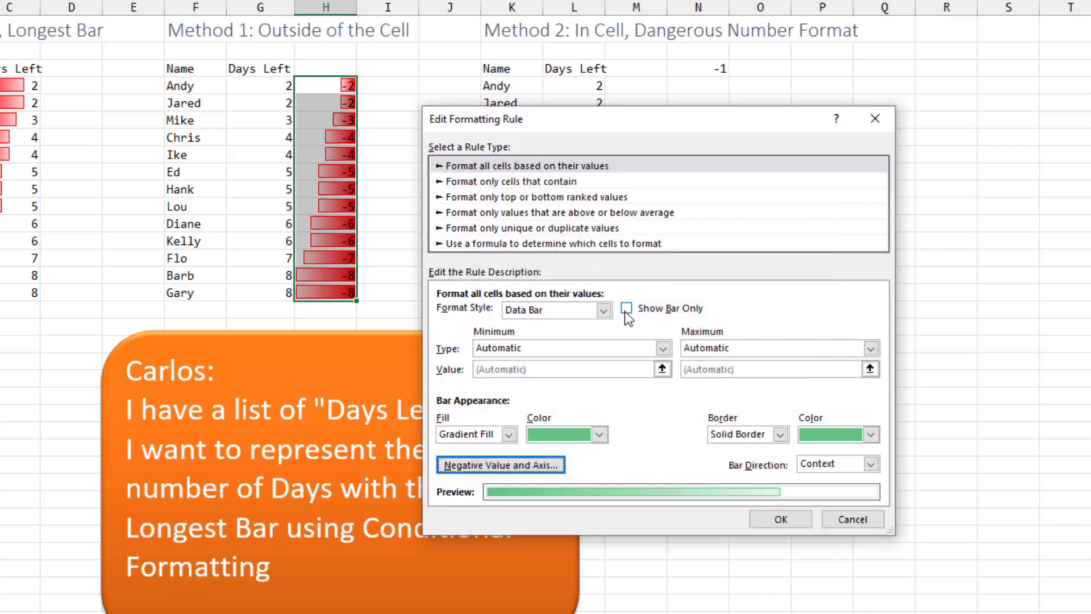
{"action": "left_click", "coordinate": [627, 309]}
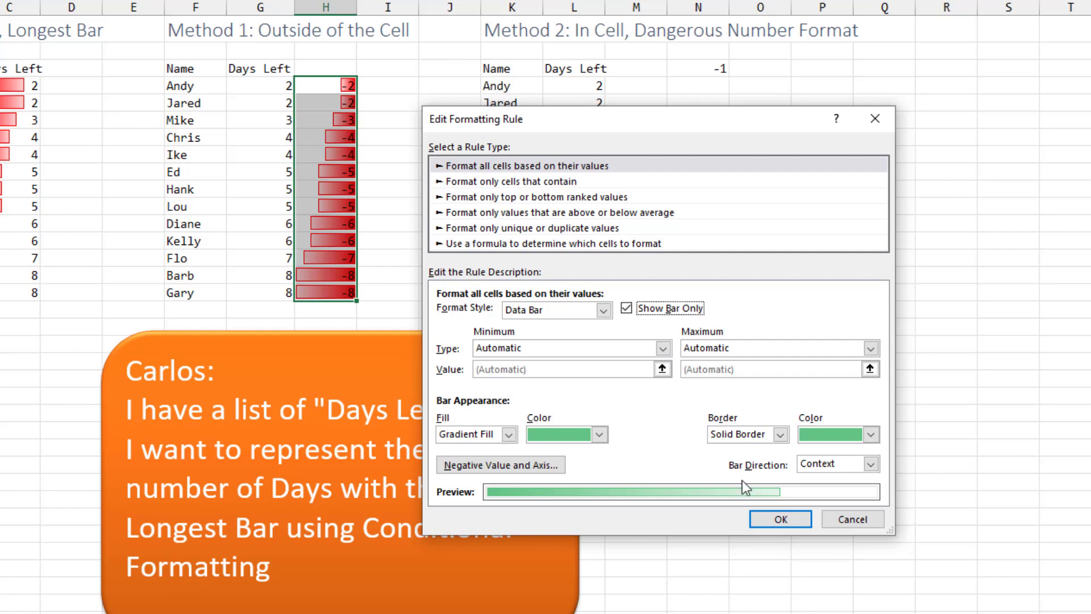
{"action": "left_click", "coordinate": [781, 519]}
{"action": "left_click", "coordinate": [836, 433]}
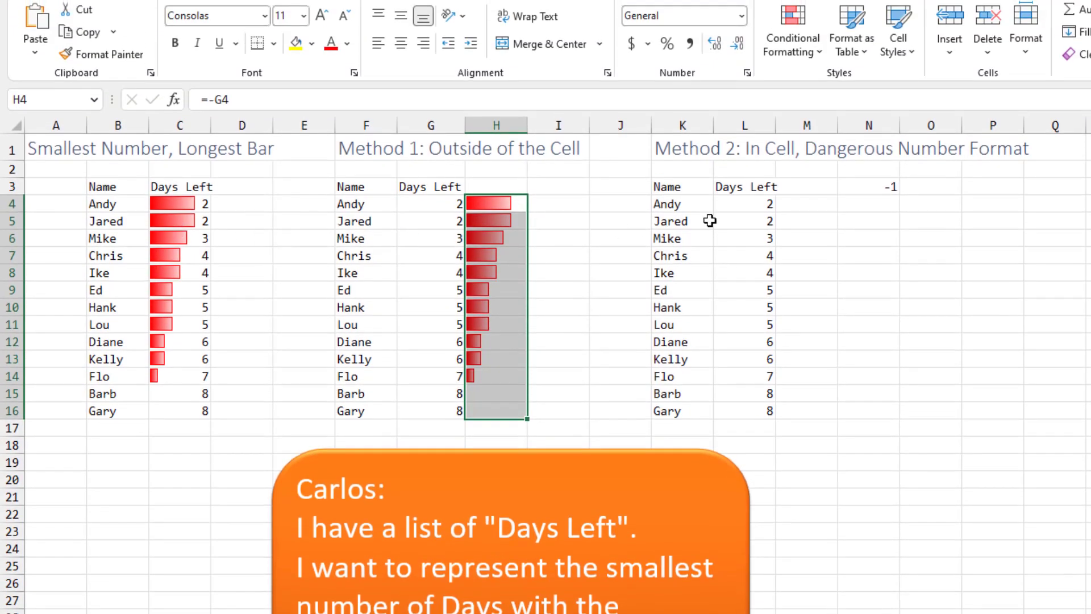
- Multiply the Days Left values in L4:L16 by the -1 in N3 via Paste Special
{"action": "left_click", "coordinate": [870, 189]}
{"action": "key", "text": "ctrl+c"}
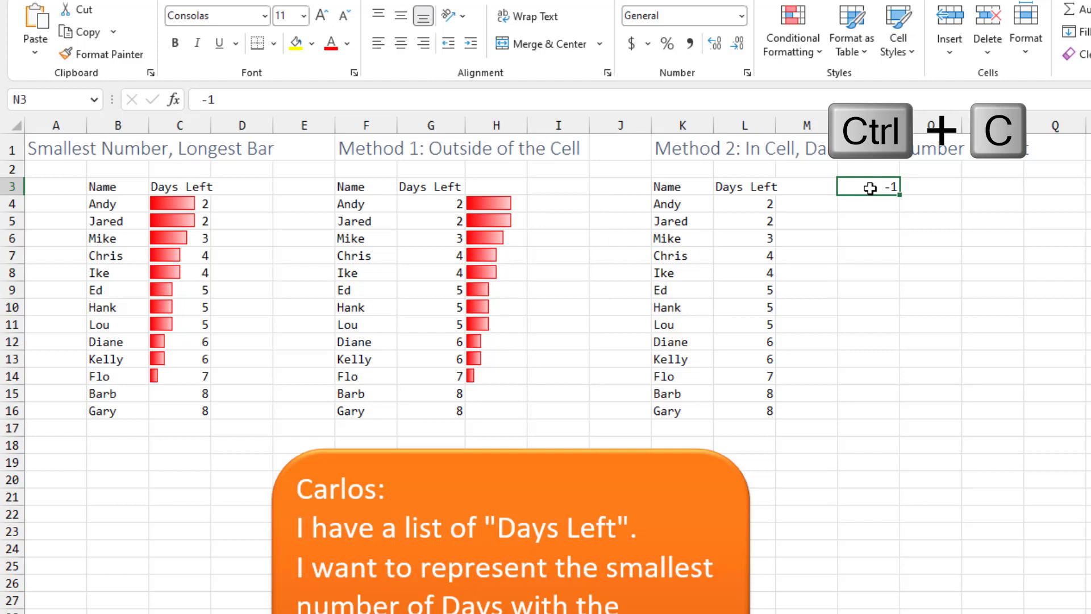
{"action": "key", "text": "Left"}
{"action": "key", "text": "Left"}
{"action": "key", "text": "Down"}
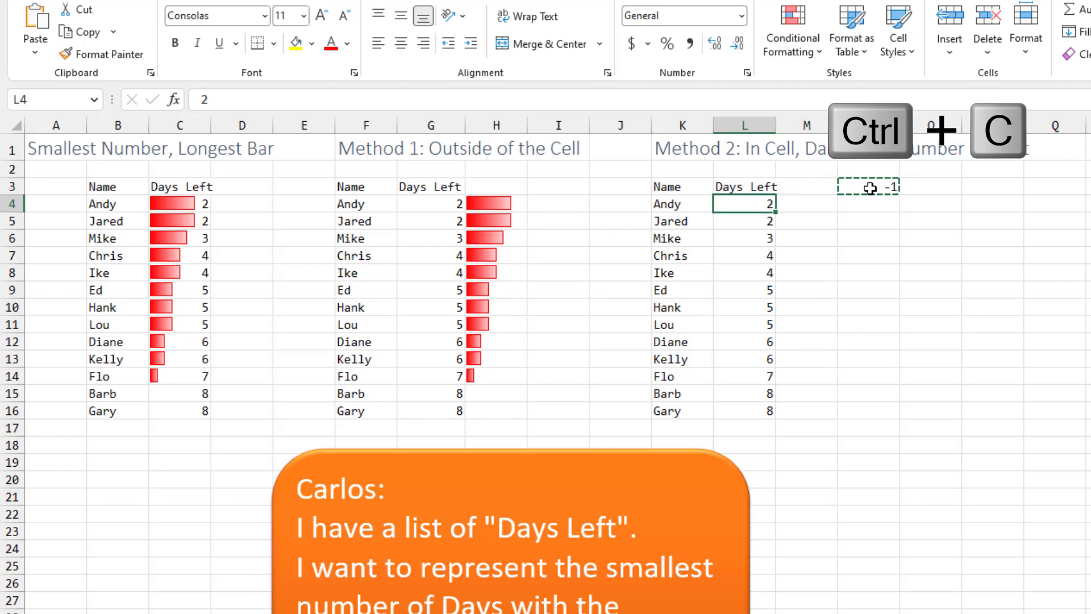
{"action": "key", "text": "ctrl+shift+Down"}
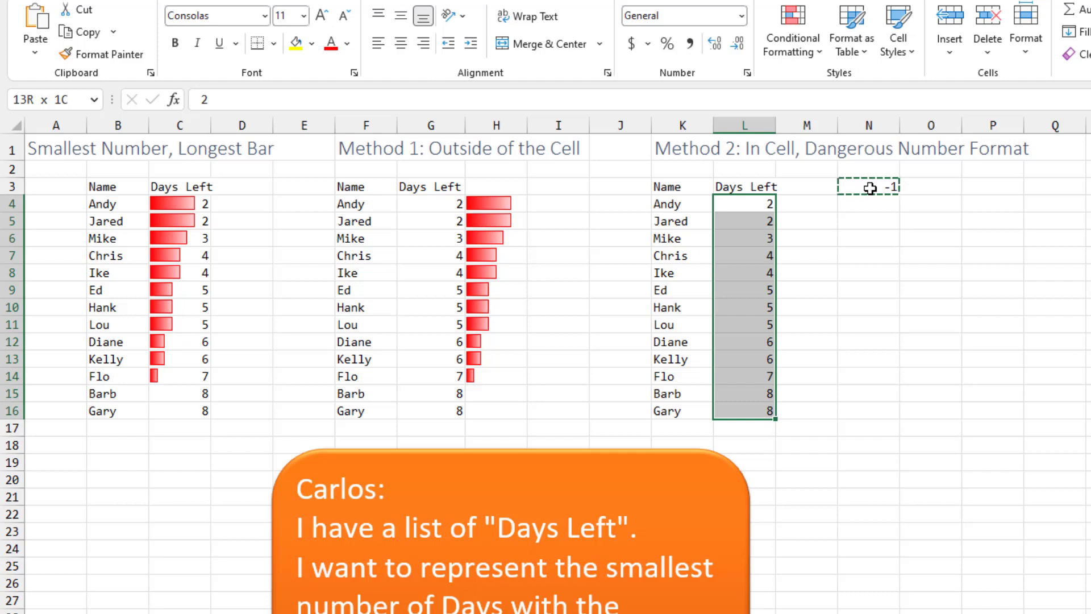
{"action": "key", "text": "alt+e"}
{"action": "key", "text": "s"}
{"action": "key", "text": "m"}
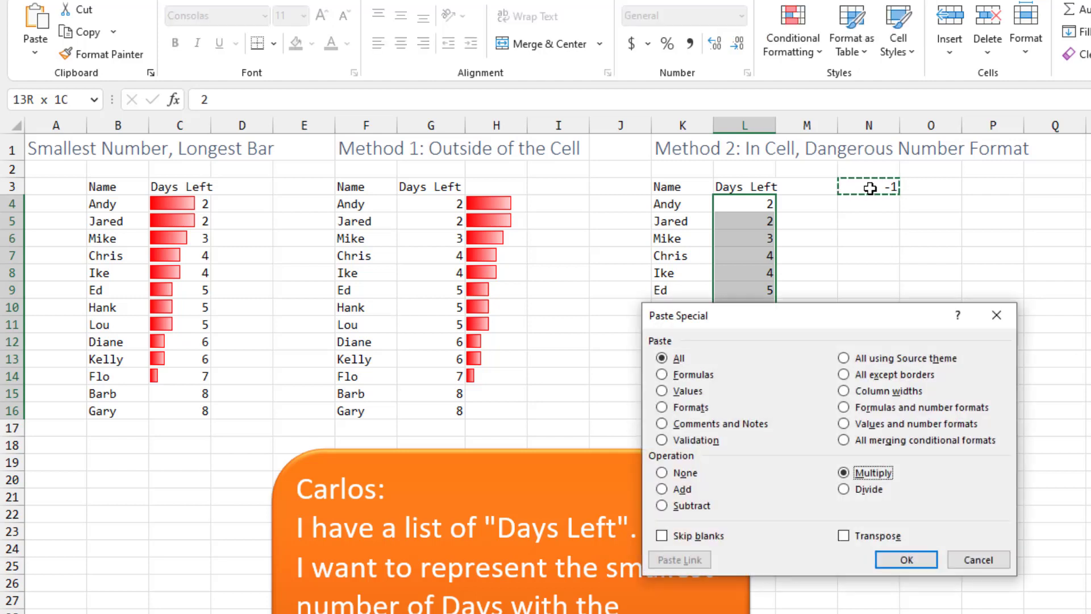
{"action": "key", "text": "Return"}
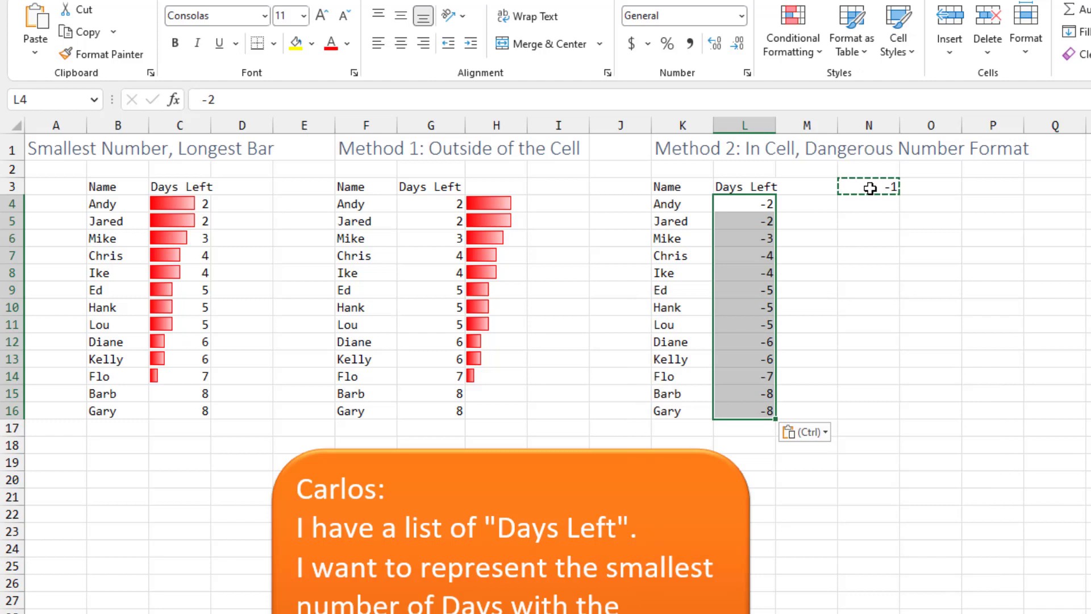
- Give column L red gradient data bars with negative bars growing the same direction as positive
{"action": "left_click", "coordinate": [807, 50]}
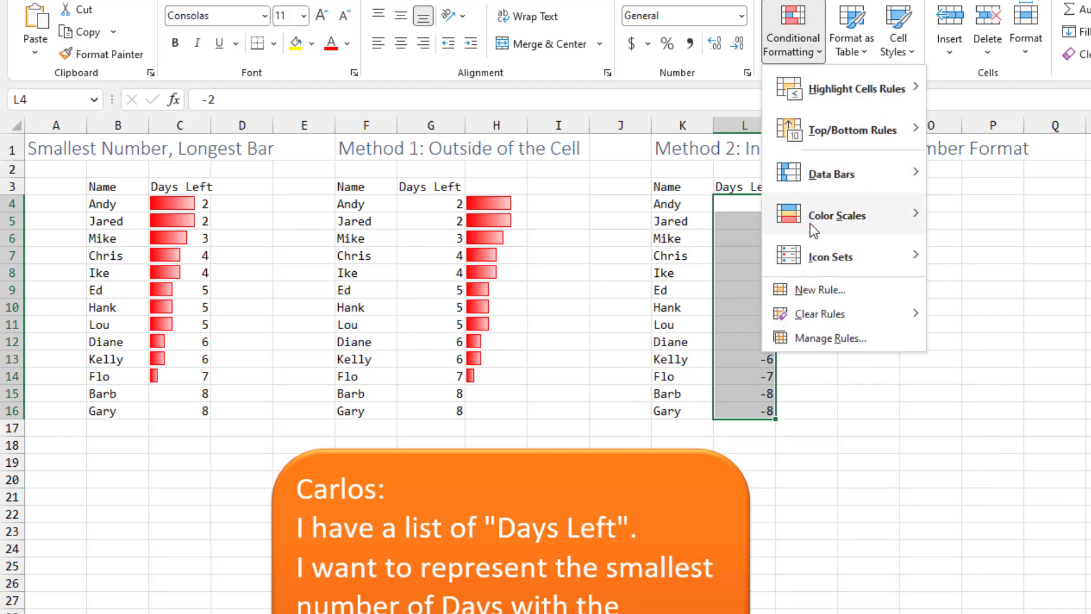
{"action": "mouse_move", "coordinate": [831, 174]}
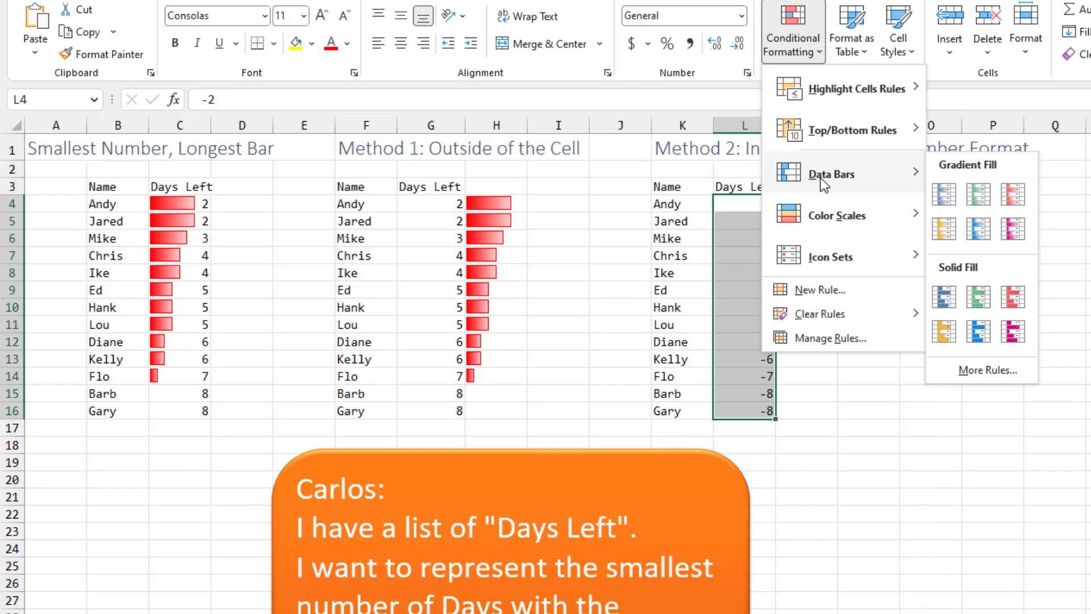
{"action": "left_click", "coordinate": [1013, 194]}
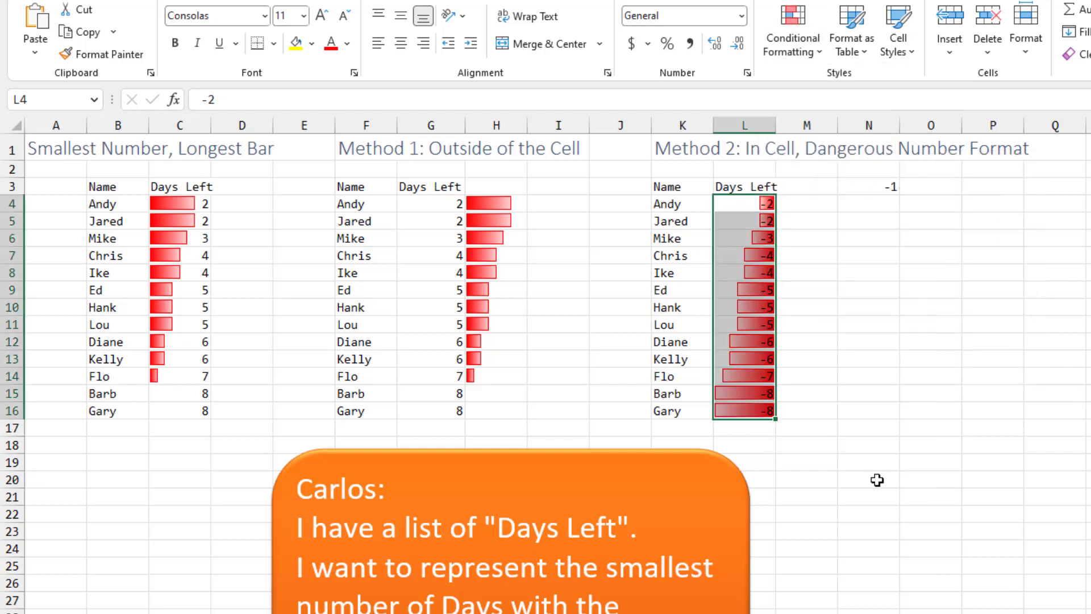
{"action": "left_click", "coordinate": [793, 43]}
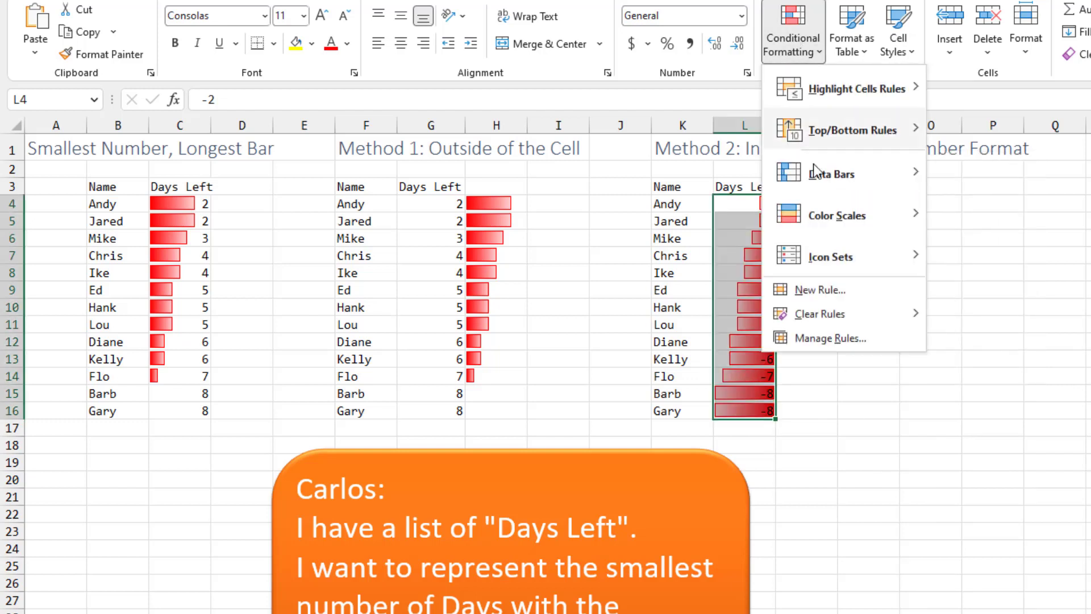
{"action": "left_click", "coordinate": [811, 338]}
{"action": "left_click", "coordinate": [626, 376]}
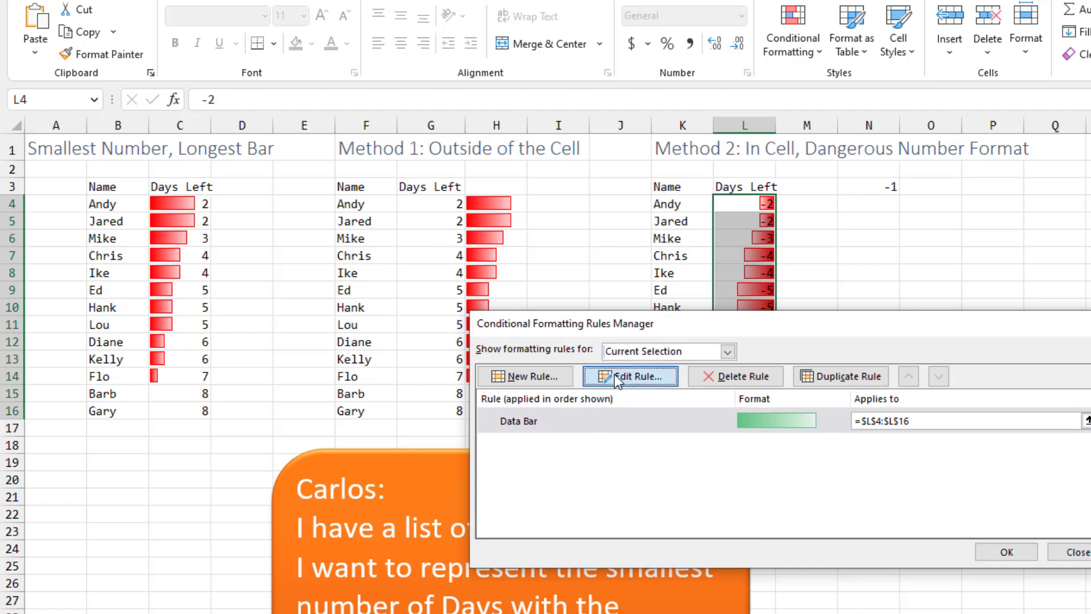
{"action": "left_click", "coordinate": [643, 584]}
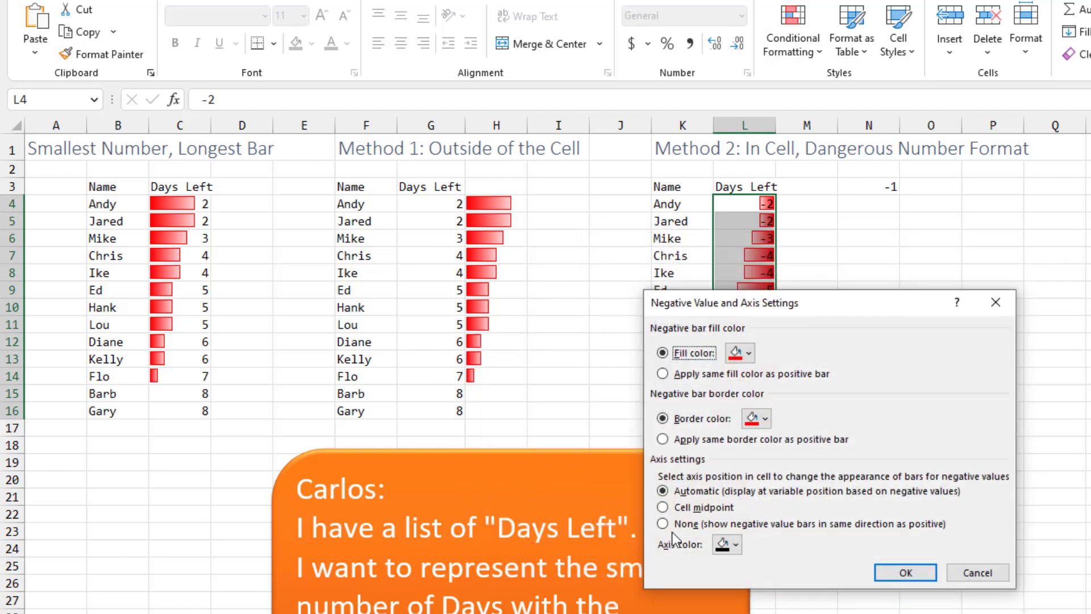
{"action": "left_click", "coordinate": [663, 523]}
{"action": "left_click", "coordinate": [906, 573]}
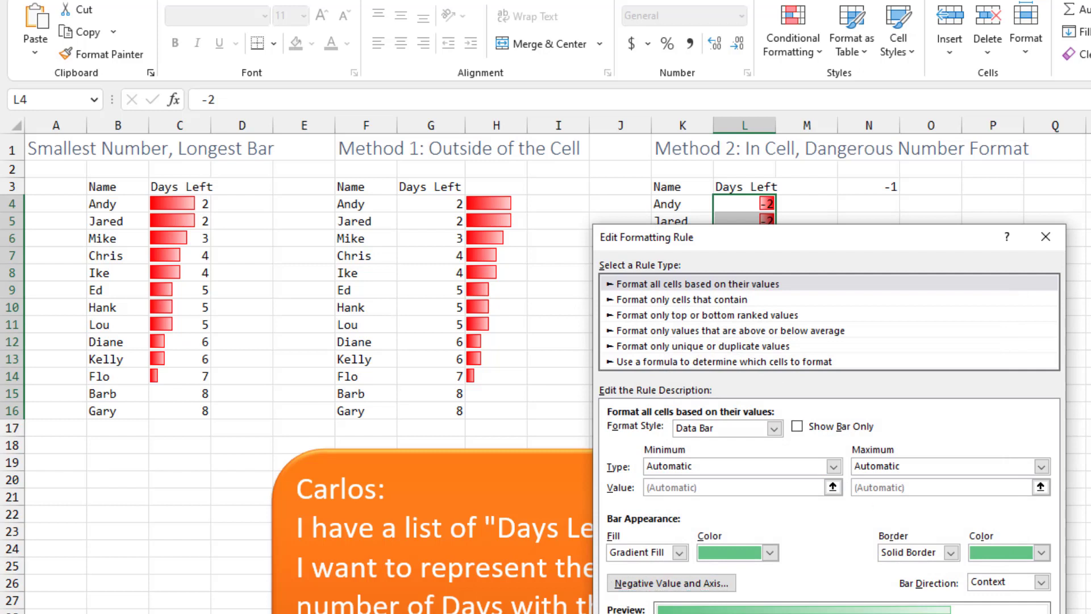
{"action": "left_click", "coordinate": [942, 610]}
{"action": "left_click", "coordinate": [994, 558]}
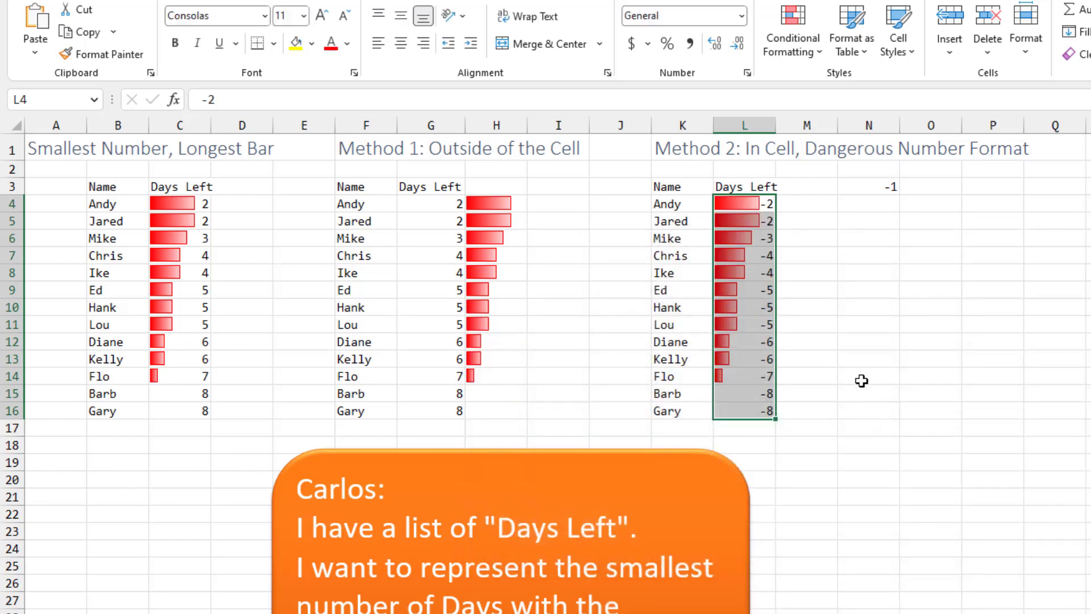
- Apply the custom number format 0;0 to the column L values
{"action": "key", "text": "ctrl+1"}
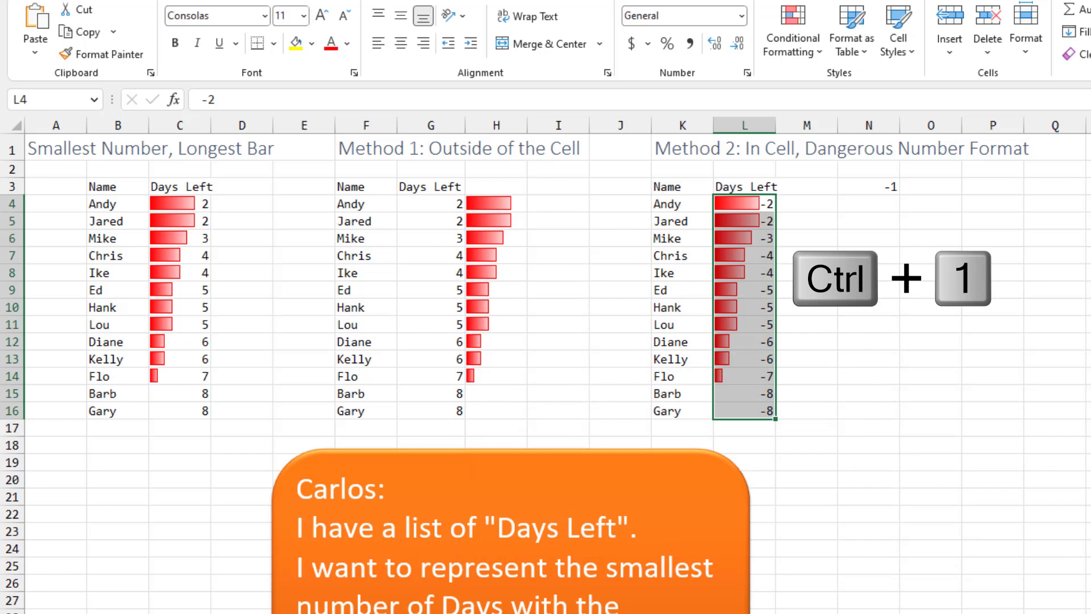
{"action": "left_click", "coordinate": [634, 404]}
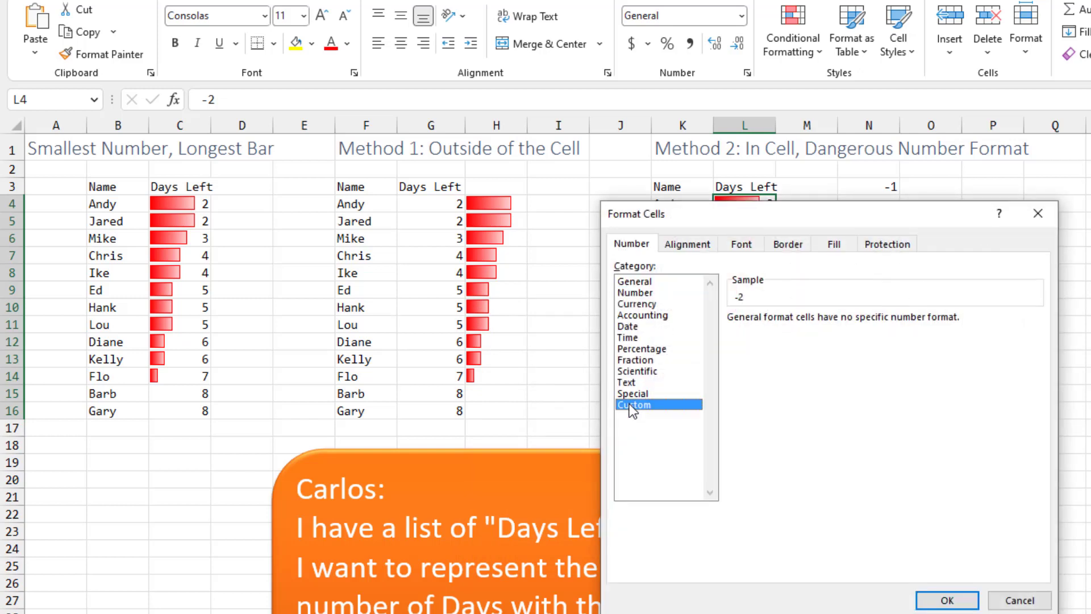
{"action": "left_click_drag", "start_coordinate": [779, 332], "coordinate": [697, 333]}
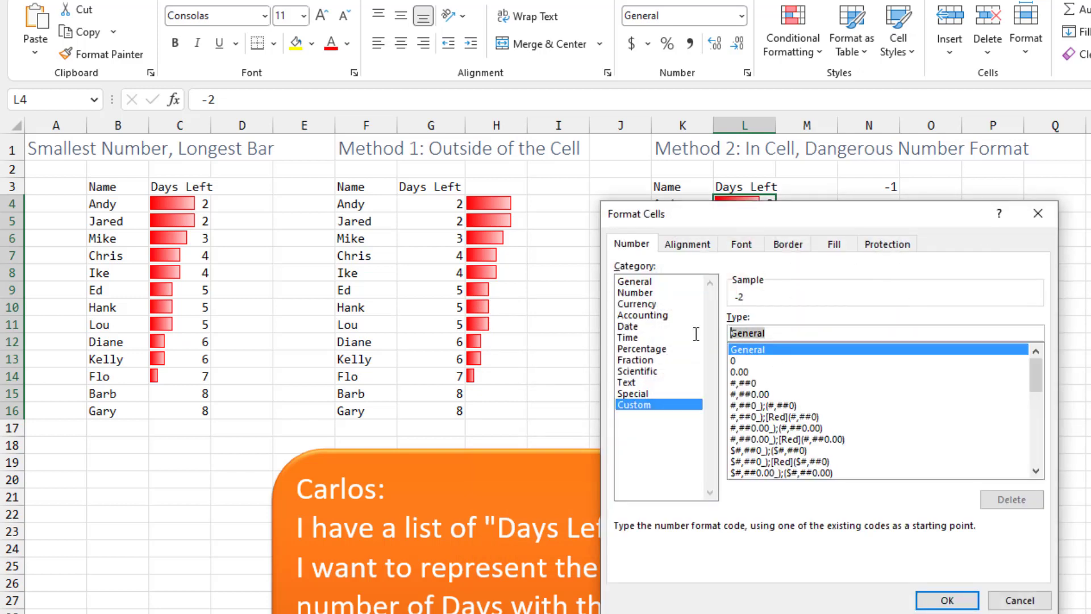
{"action": "type", "text": "0"}
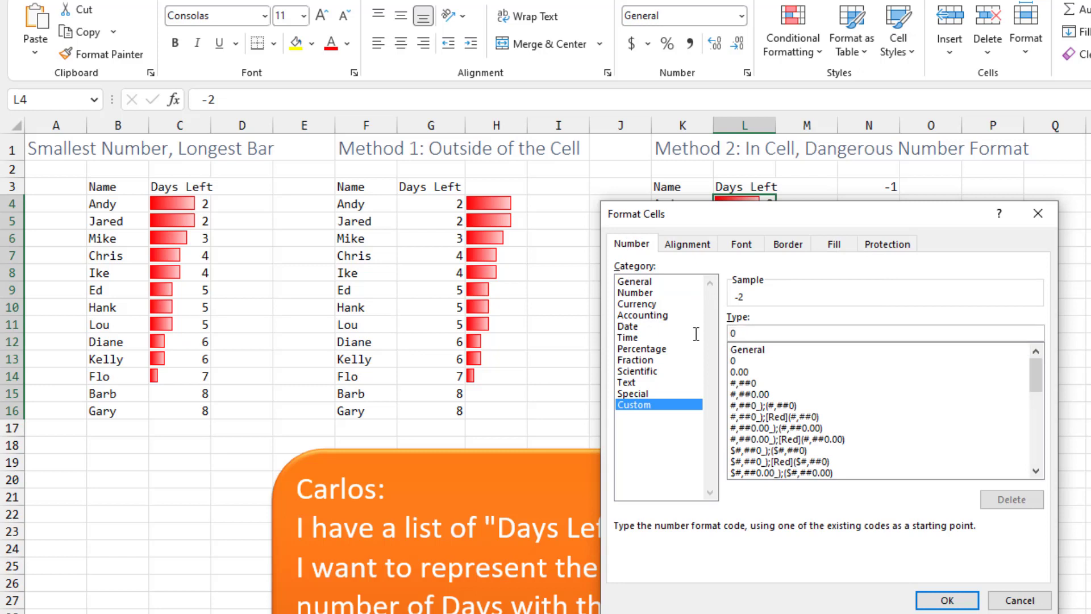
{"action": "type", "text": ";"}
{"action": "type", "text": "0"}
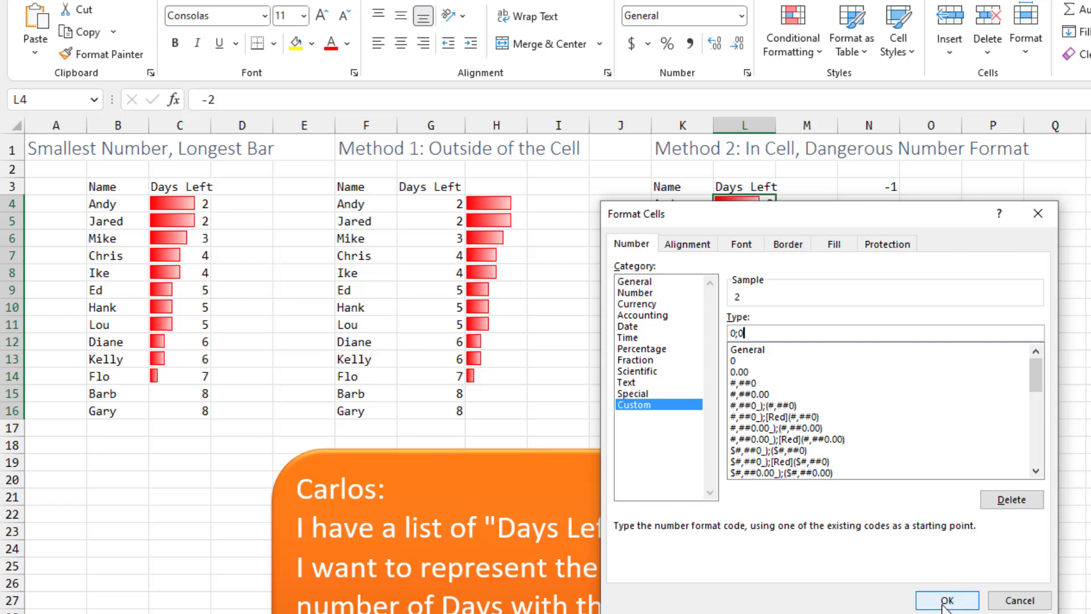
{"action": "left_click", "coordinate": [948, 600]}
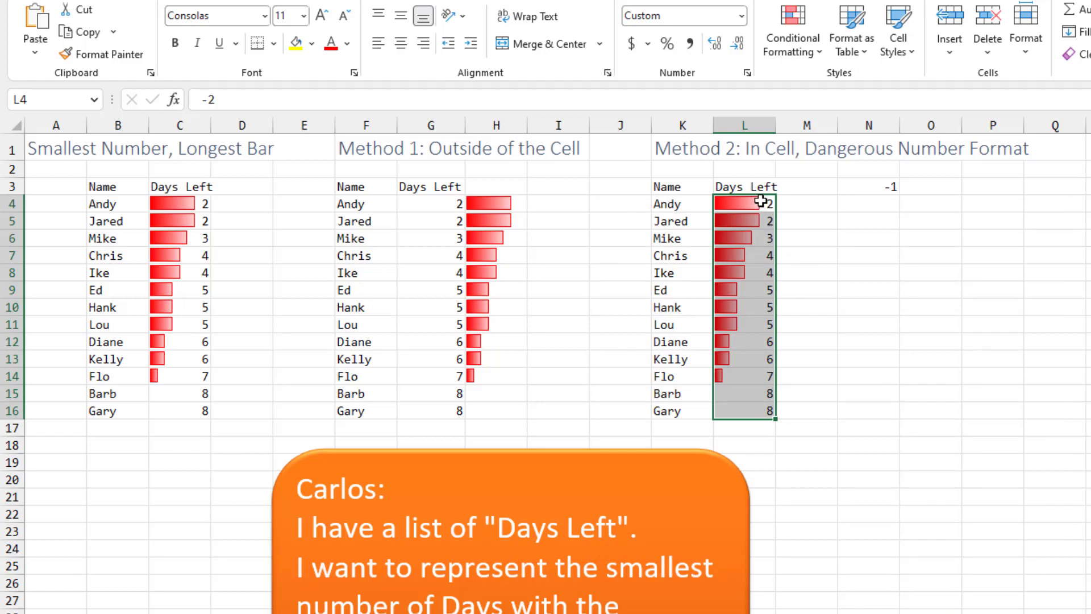